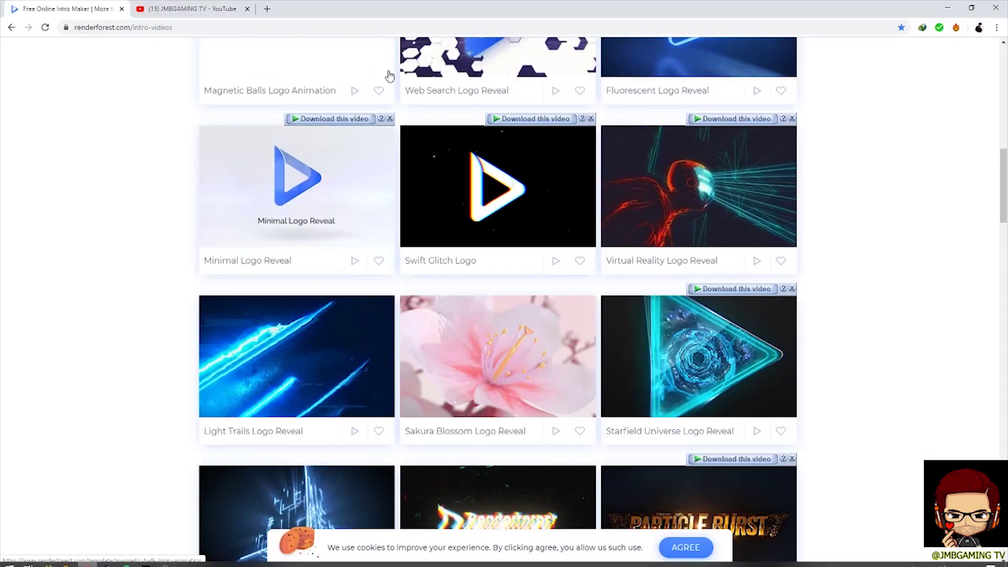
Step: Find the Virtual Reality Logo Reveal intro template and start a new project from it
scroll(935, 215, up, 5)
scroll(937, 217, down, 2)
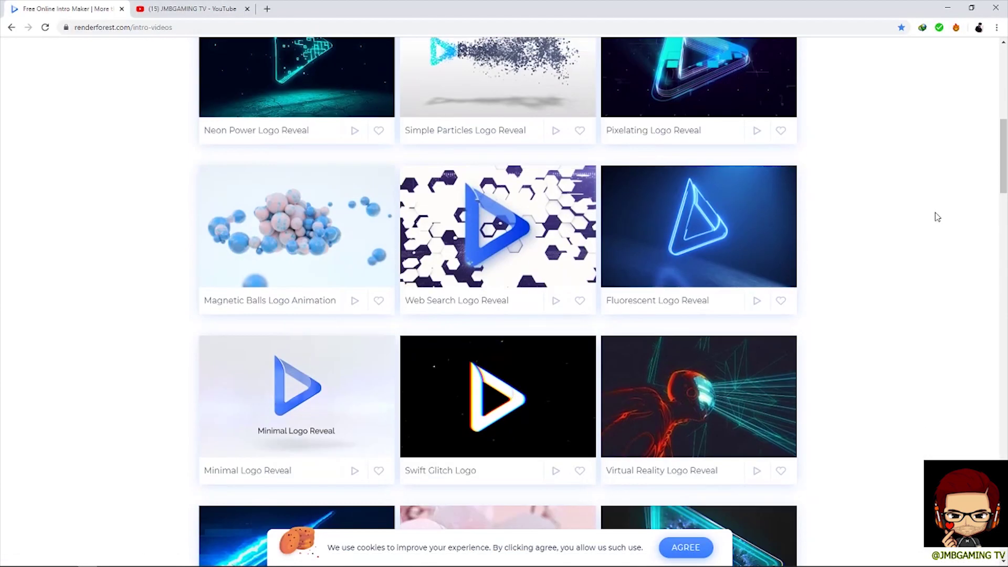
scroll(934, 217, down, 2)
scroll(935, 216, down, 3)
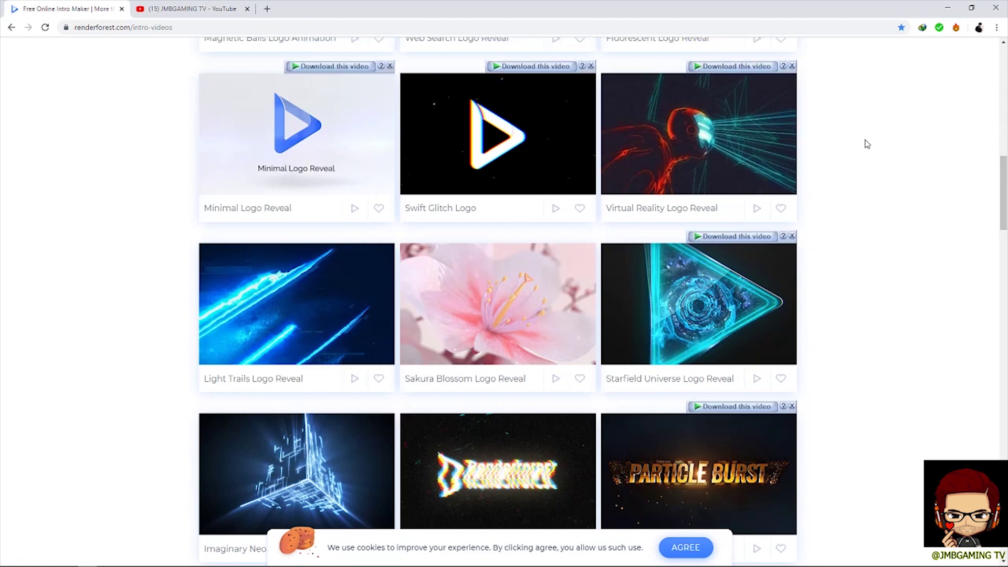
scroll(866, 144, down, 1)
scroll(866, 144, down, 1)
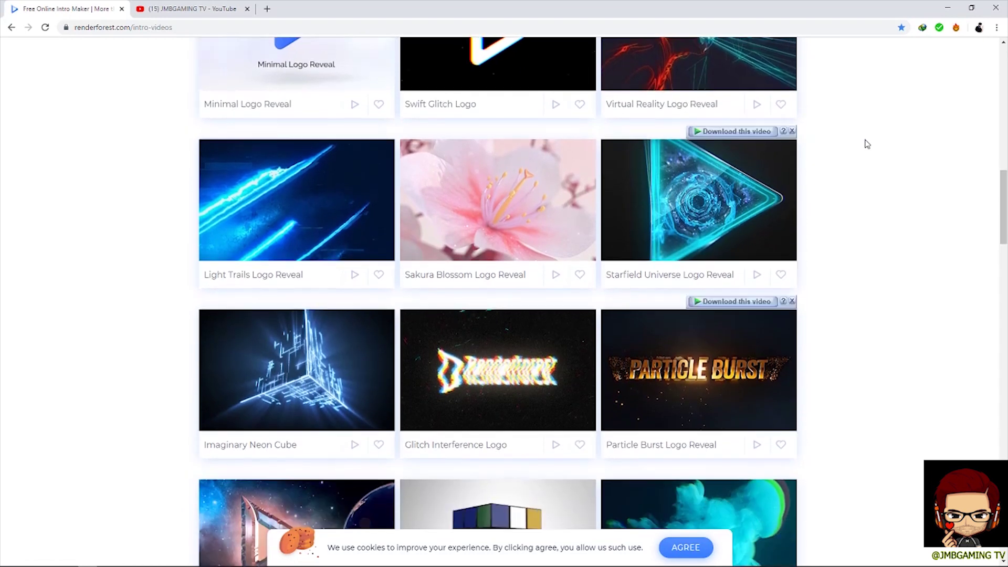
scroll(867, 144, up, 3)
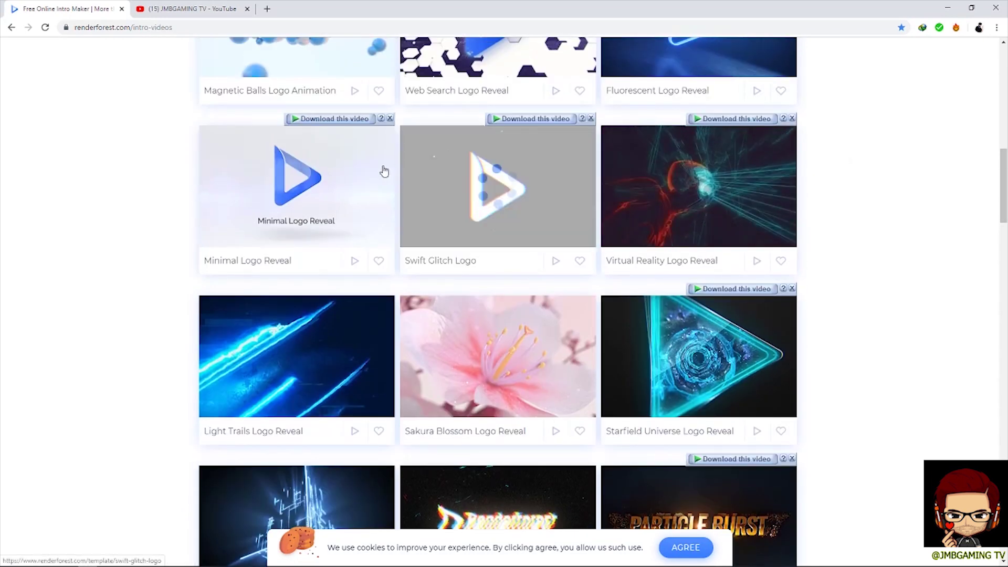
mouse_move(697, 186)
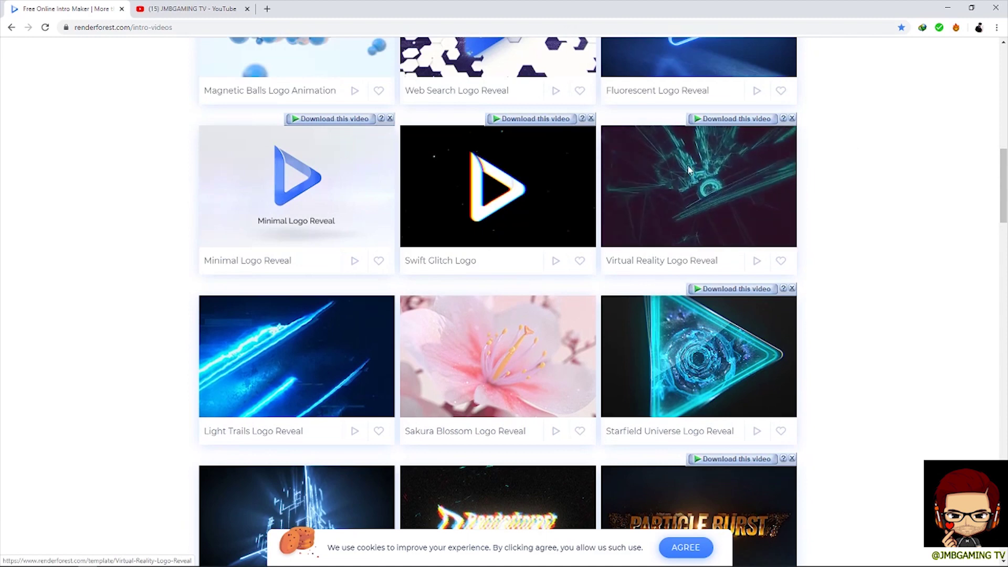
click(716, 162)
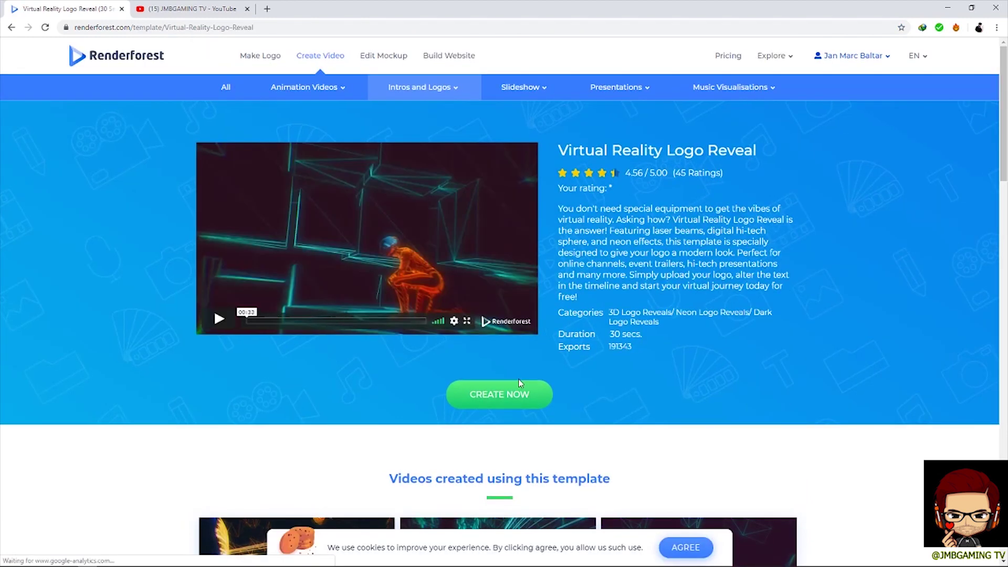
click(516, 394)
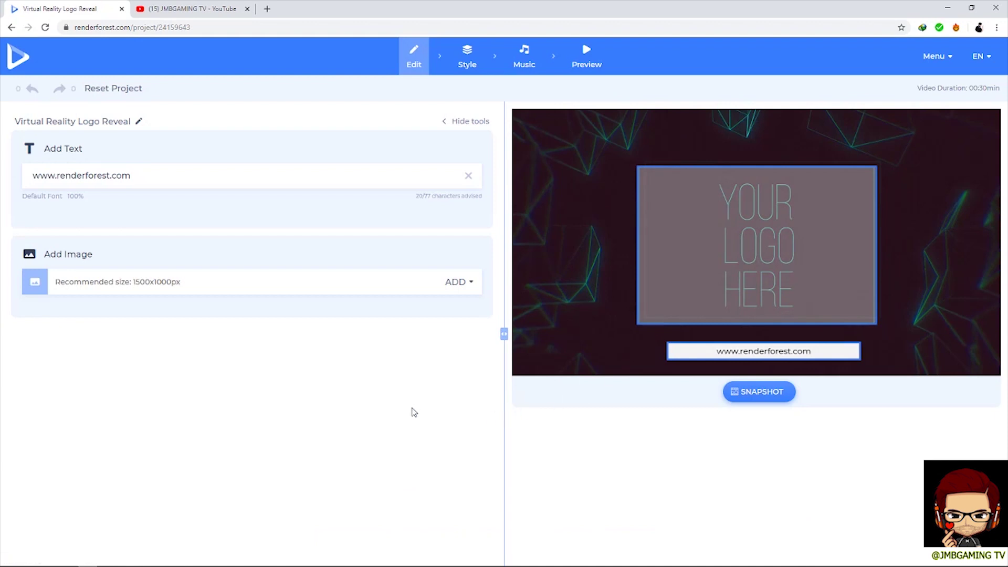
drag(209, 175, 33, 175)
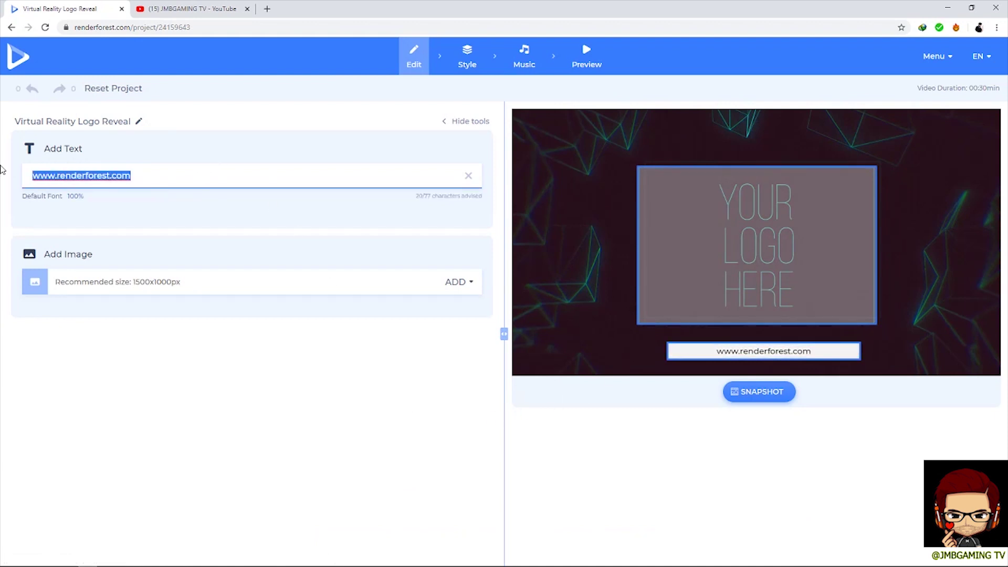
key(BackSpace)
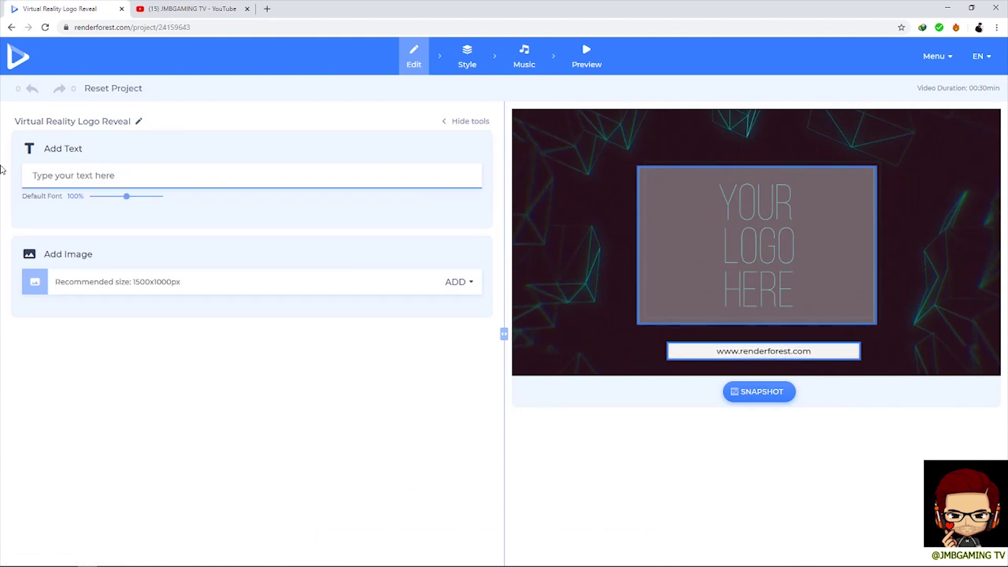
text(@JMBGAMING TV)
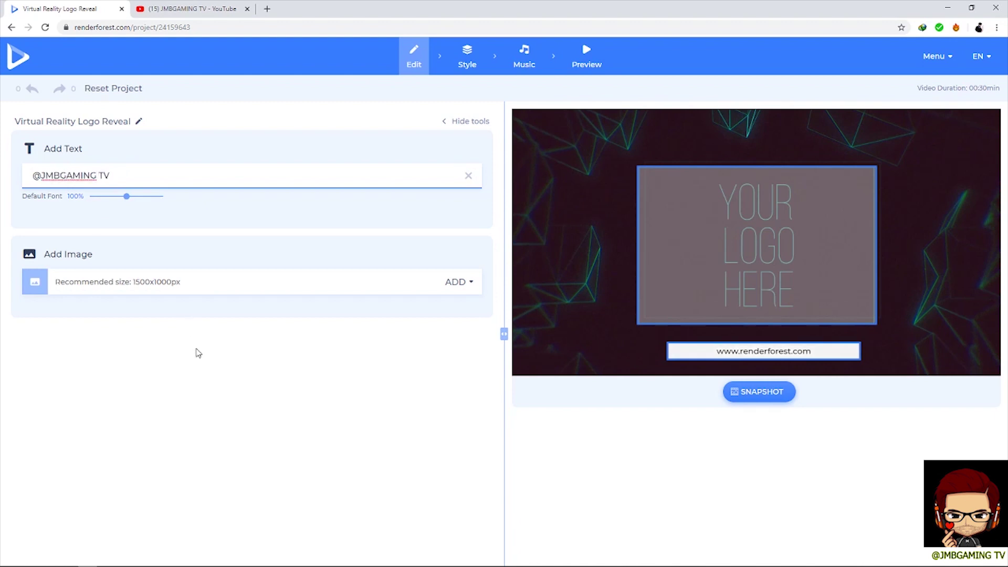
click(194, 344)
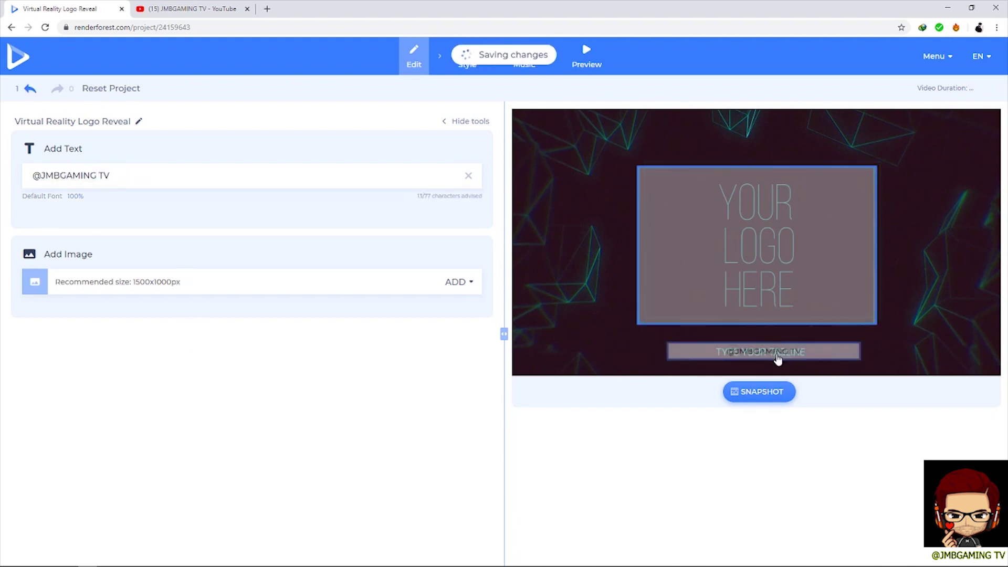
click(788, 357)
click(608, 417)
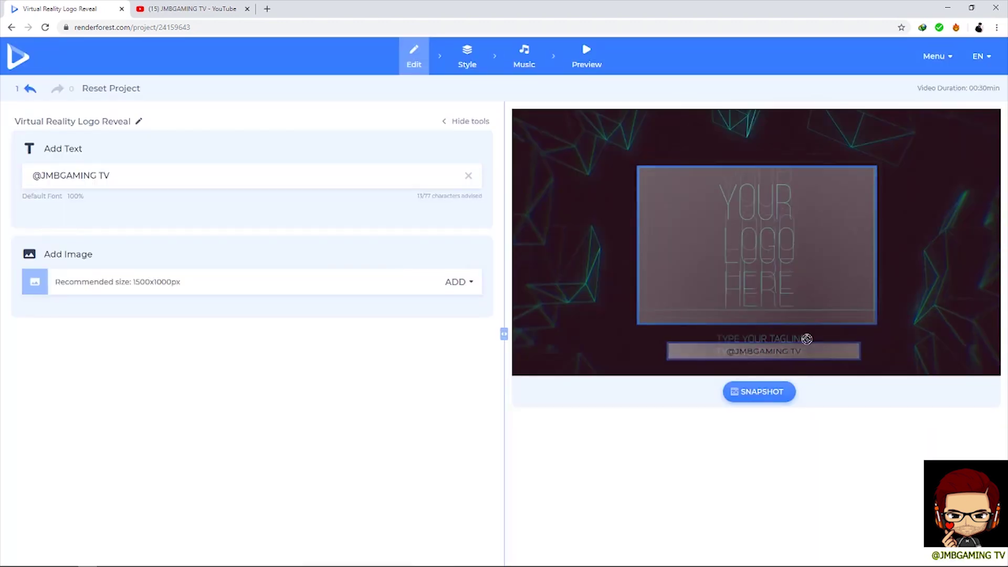
click(808, 283)
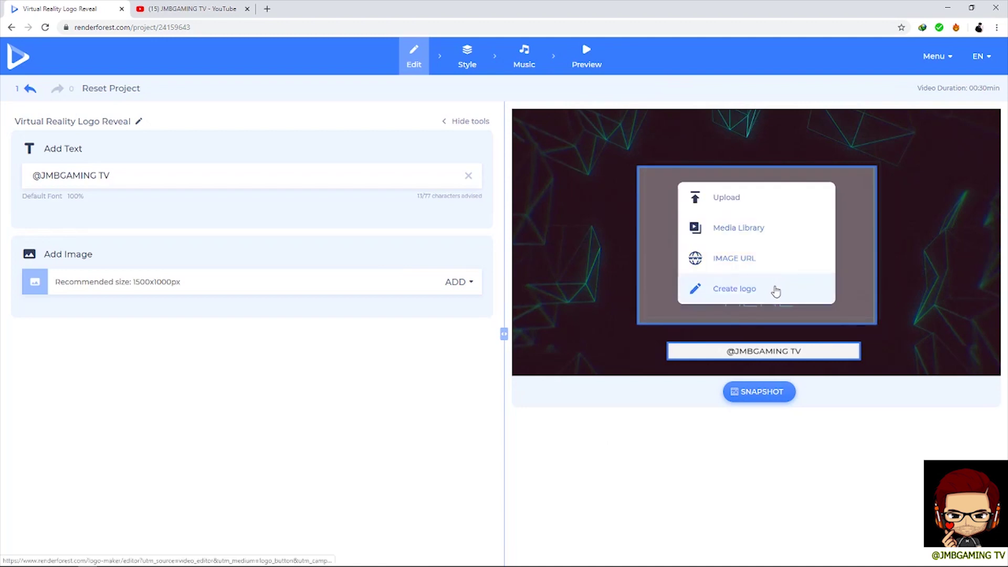
Step: Upload the cartoon headphone avatar image as the logo and confirm the crop
click(756, 202)
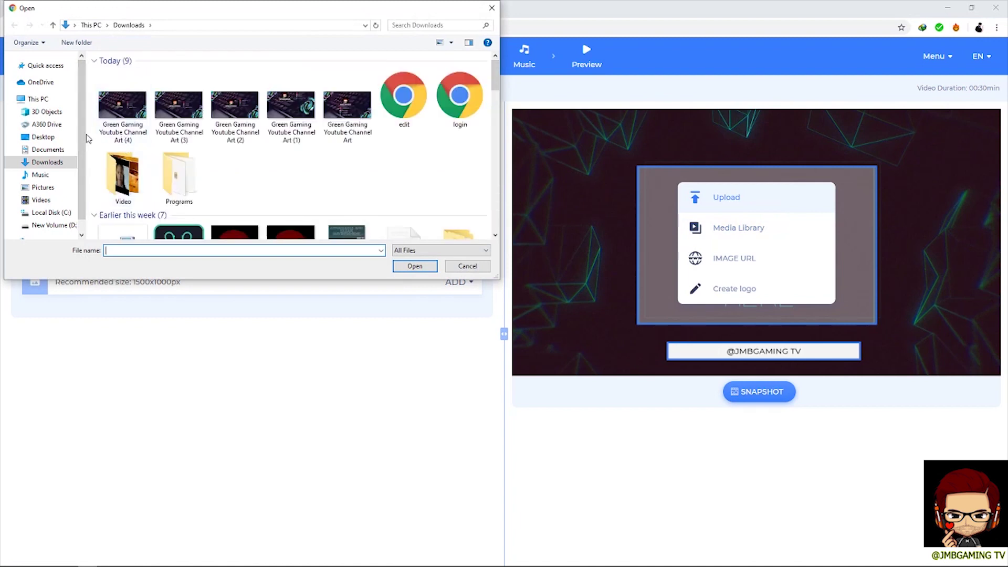
mouse_move(40, 174)
scroll(283, 168, down, 3)
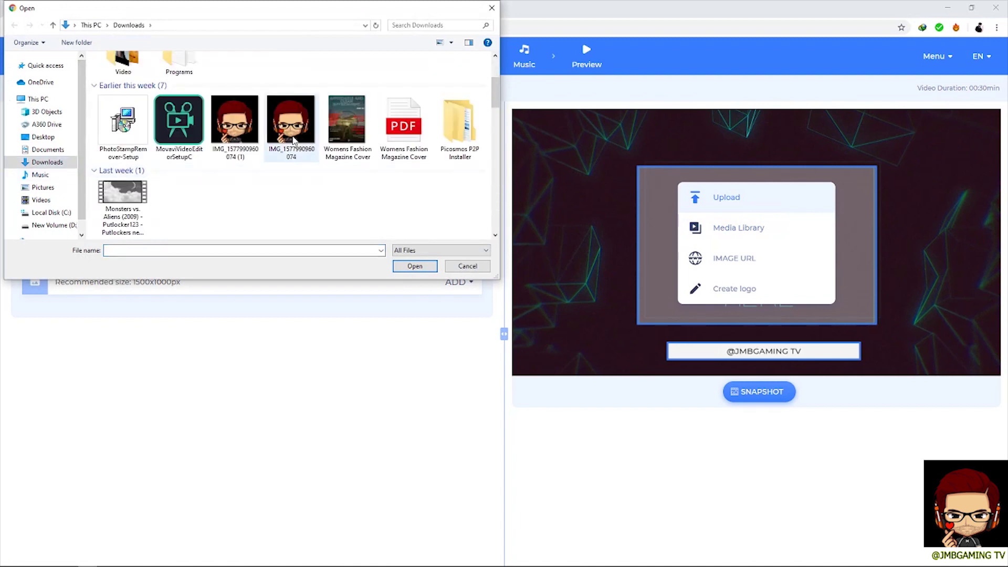
double_click(292, 137)
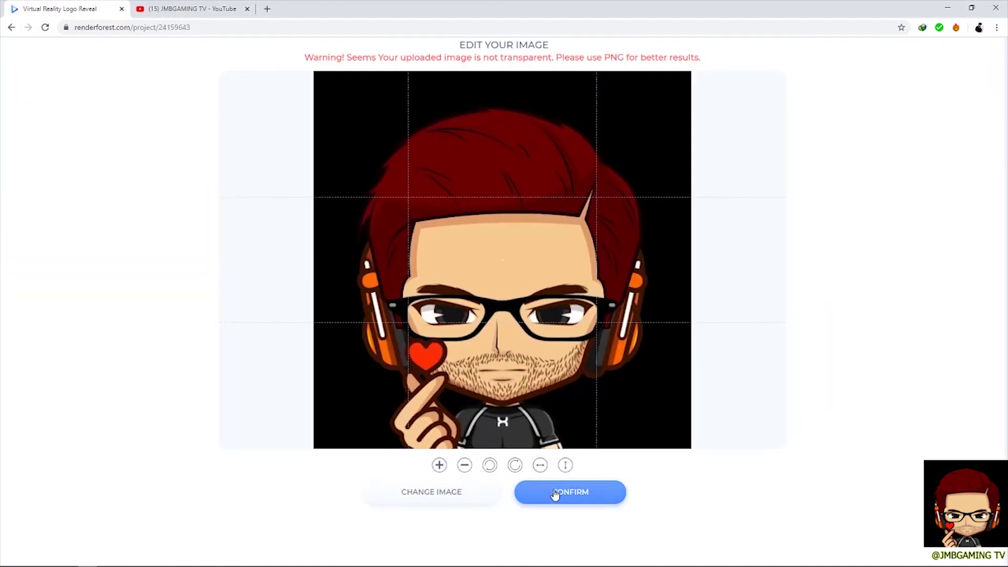
click(555, 493)
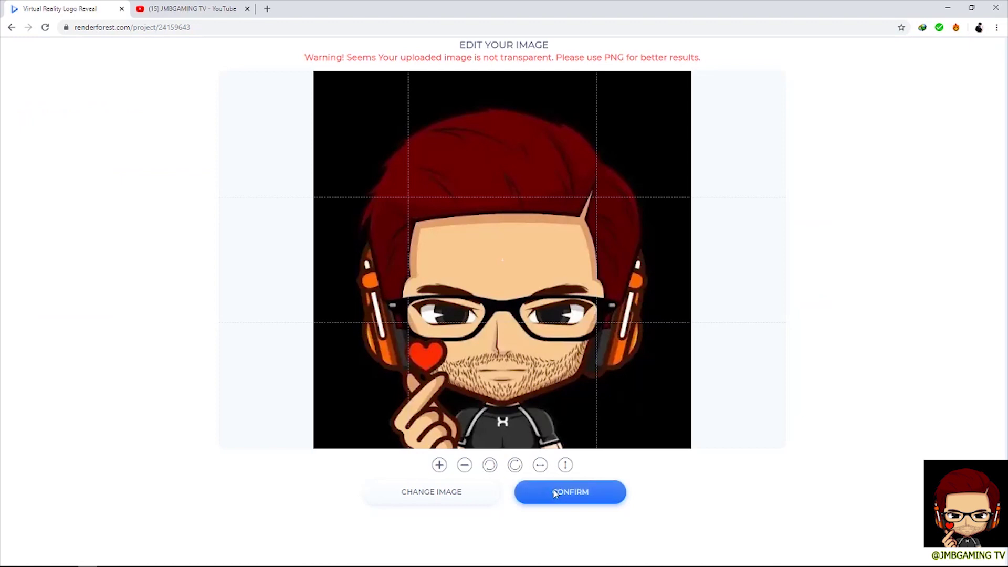
click(555, 493)
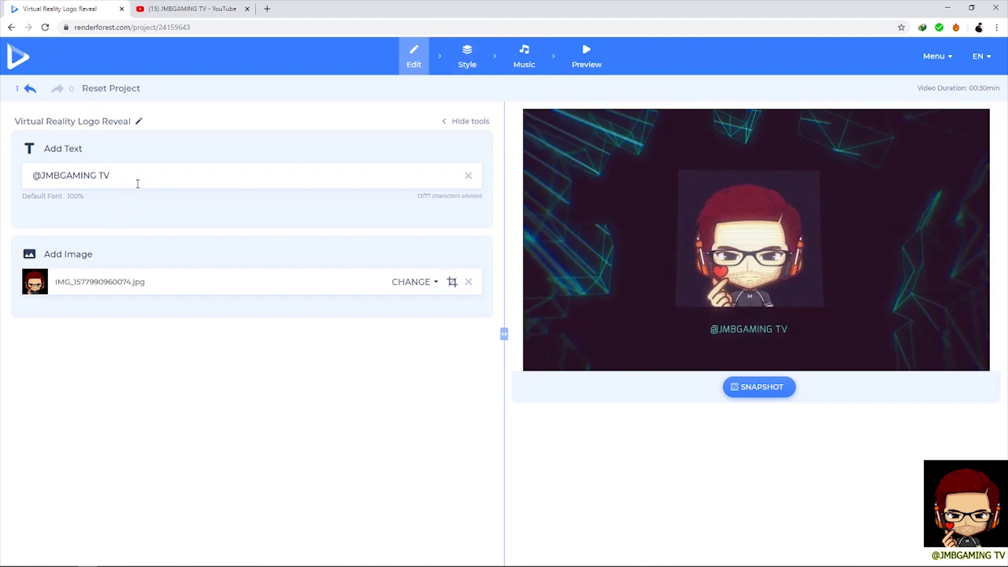
click(145, 178)
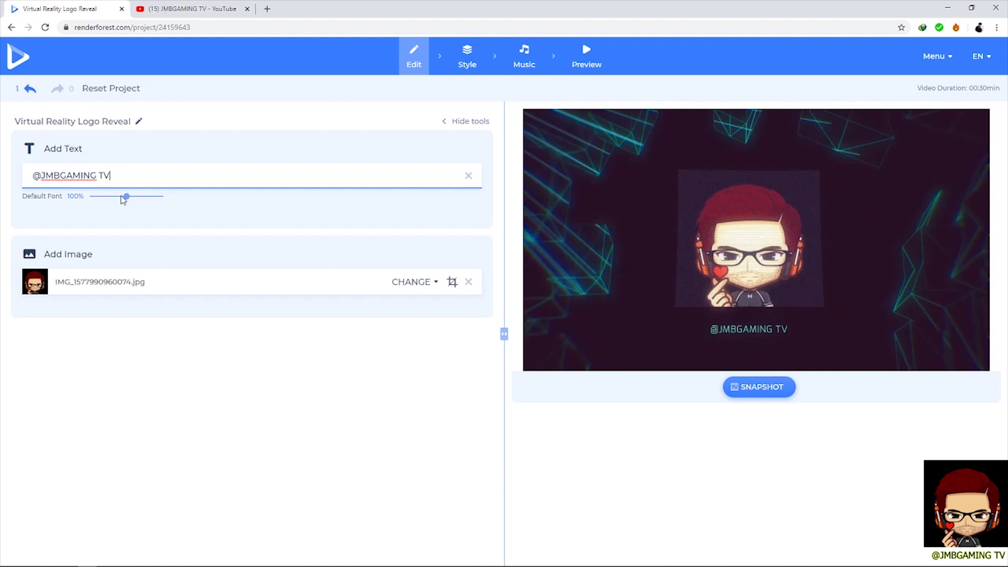
drag(126, 203, 165, 202)
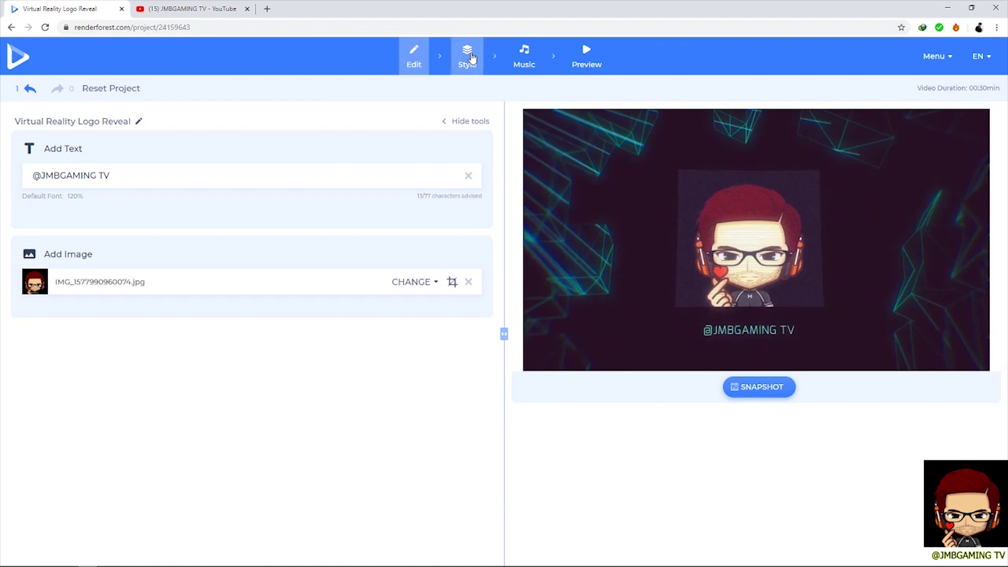
click(472, 57)
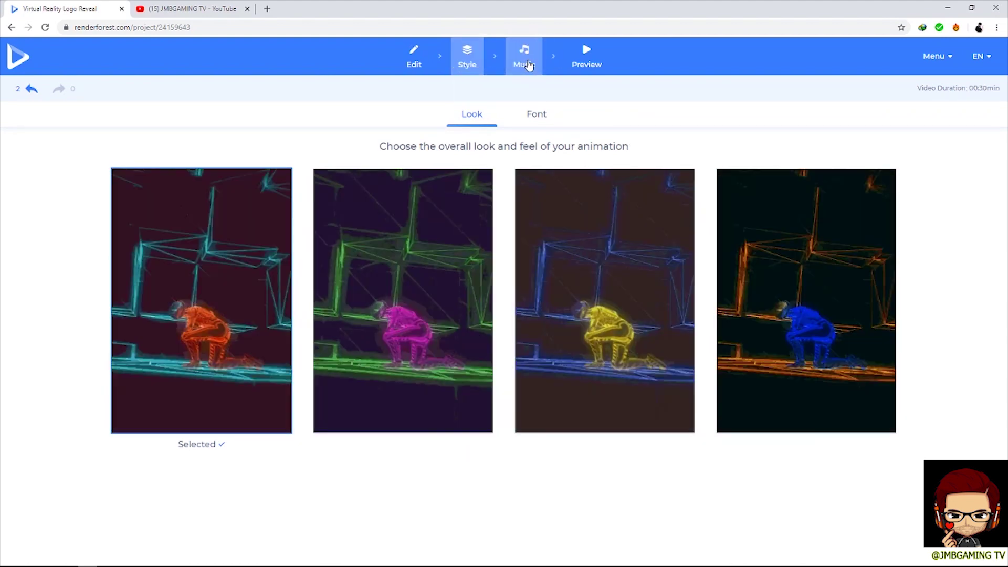
Step: Audition the music tracks and add track 8, Upbeat Fashion Promo, as the soundtrack
click(527, 65)
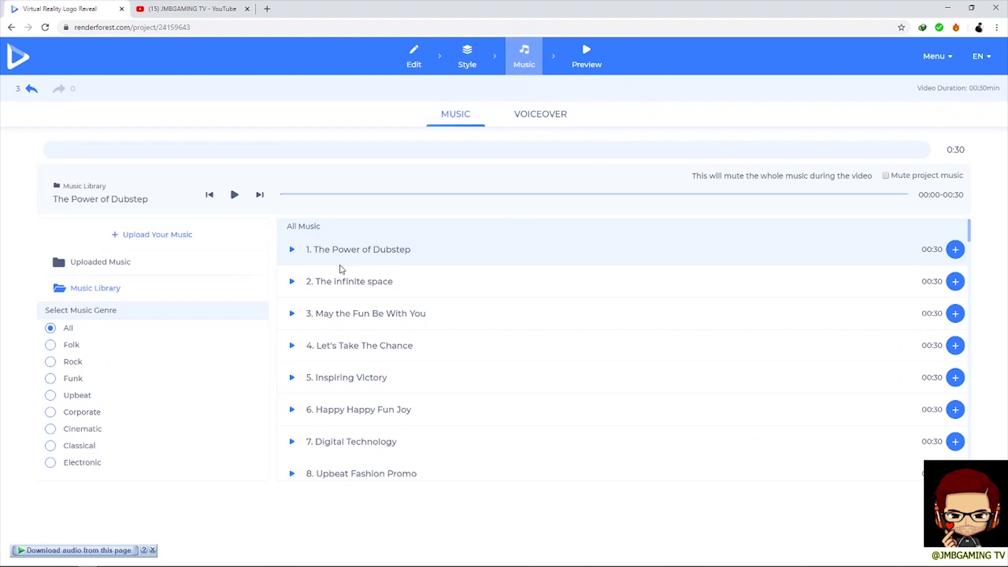
scroll(327, 365, down, 1)
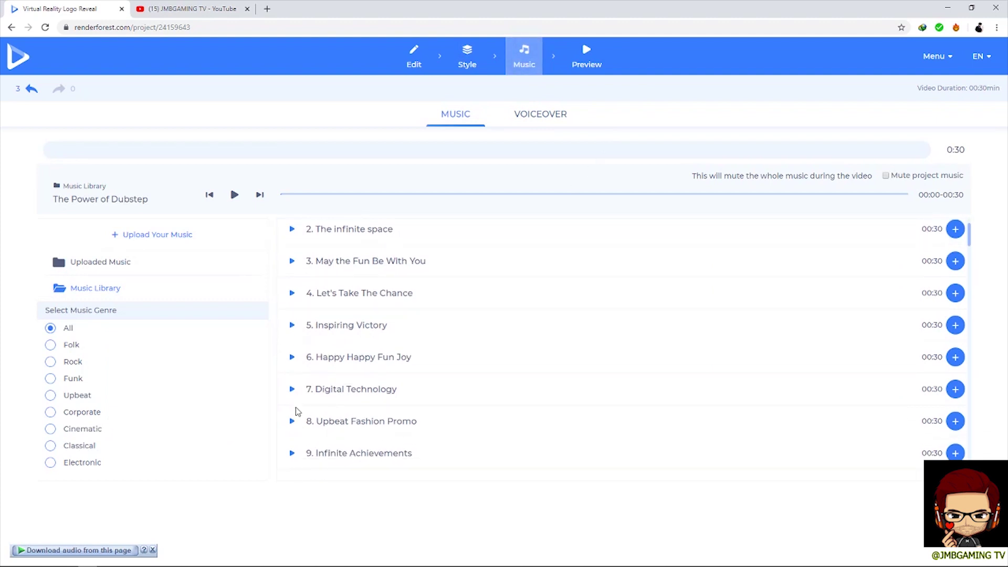
click(295, 390)
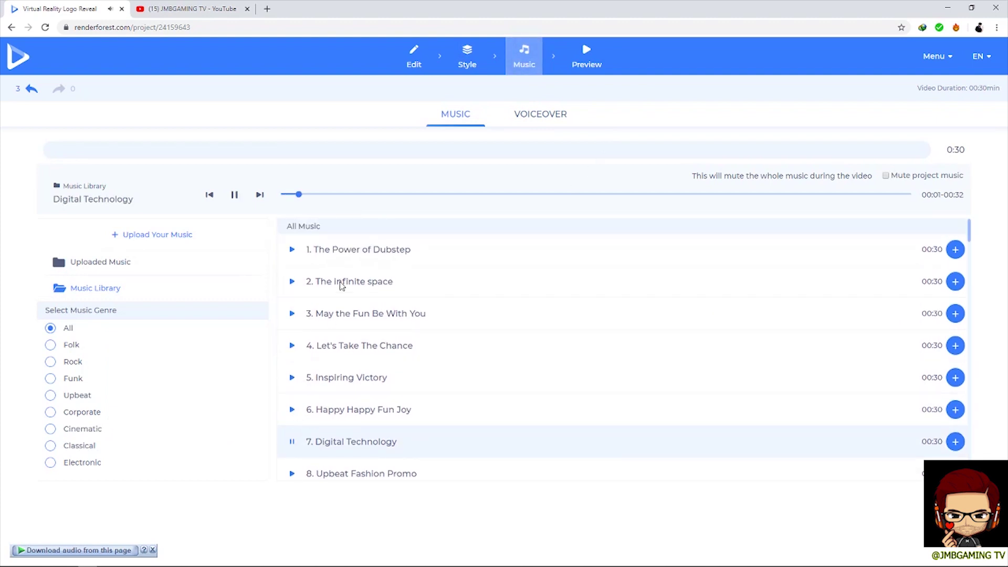
scroll(336, 358, down, 1)
click(293, 422)
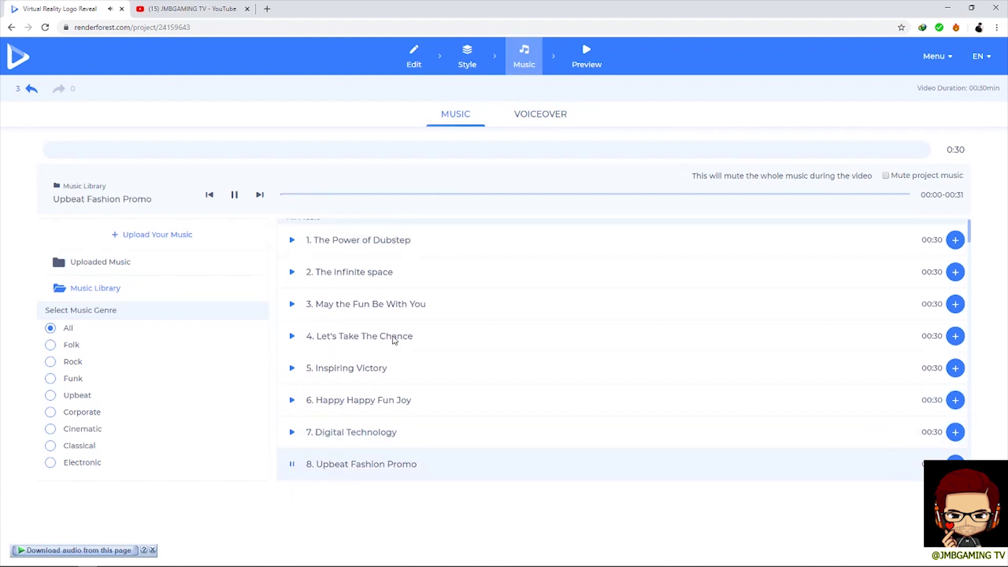
scroll(403, 309, down, 2)
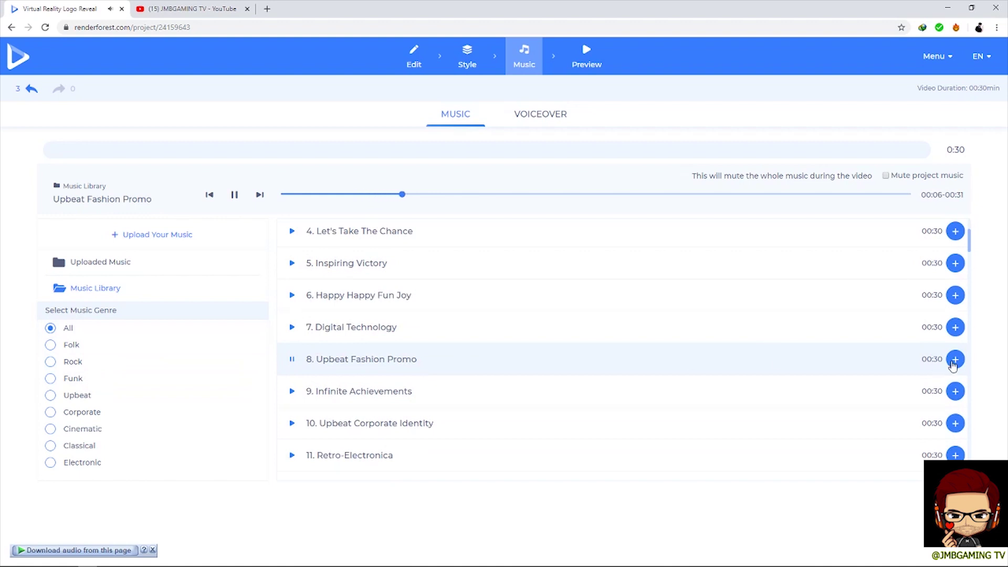
click(954, 360)
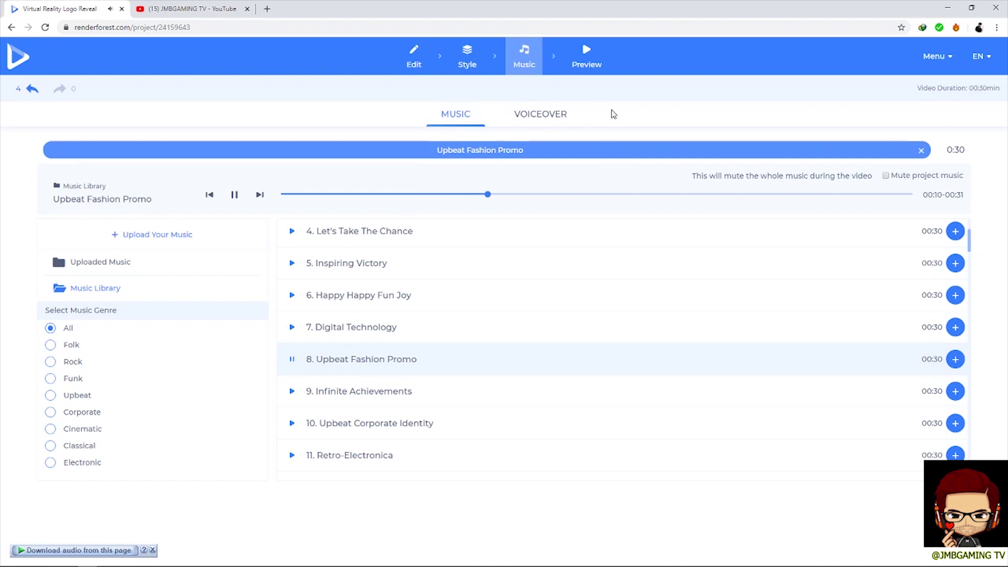
click(591, 65)
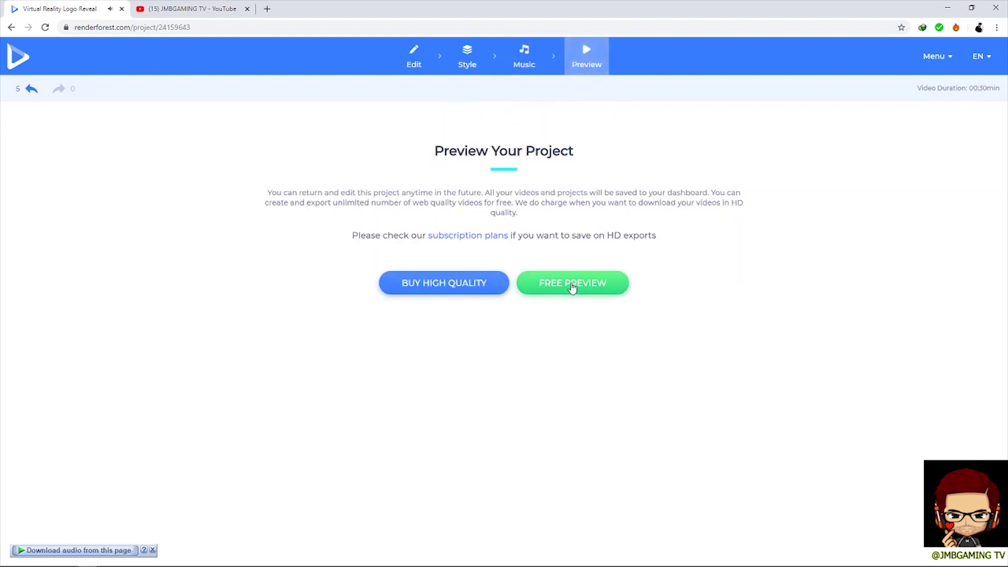
Step: Render the free watermarked preview and wait for its watch page to load
click(596, 288)
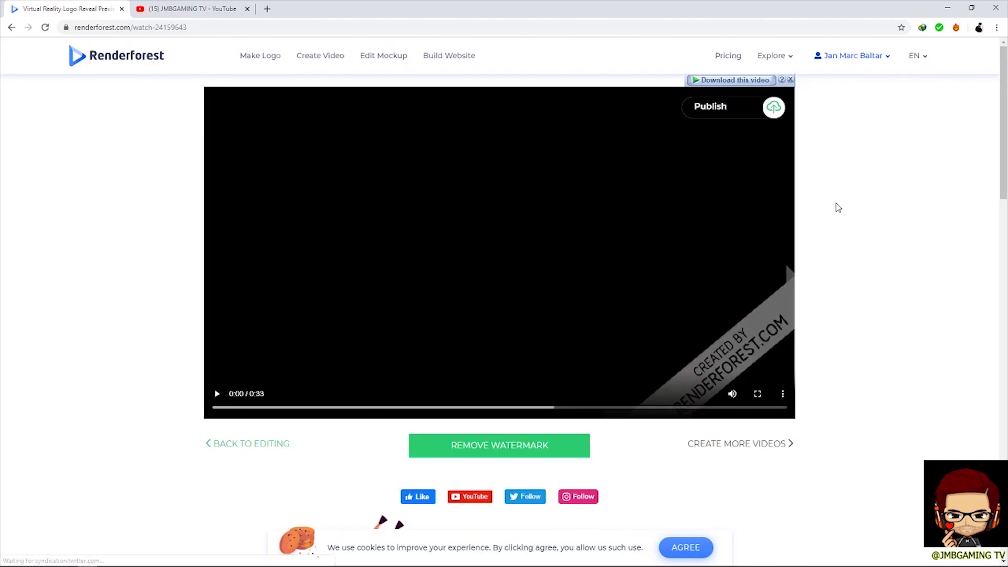
Step: Download the 5.71 MB preview MP4 through IDM's download bar
click(756, 80)
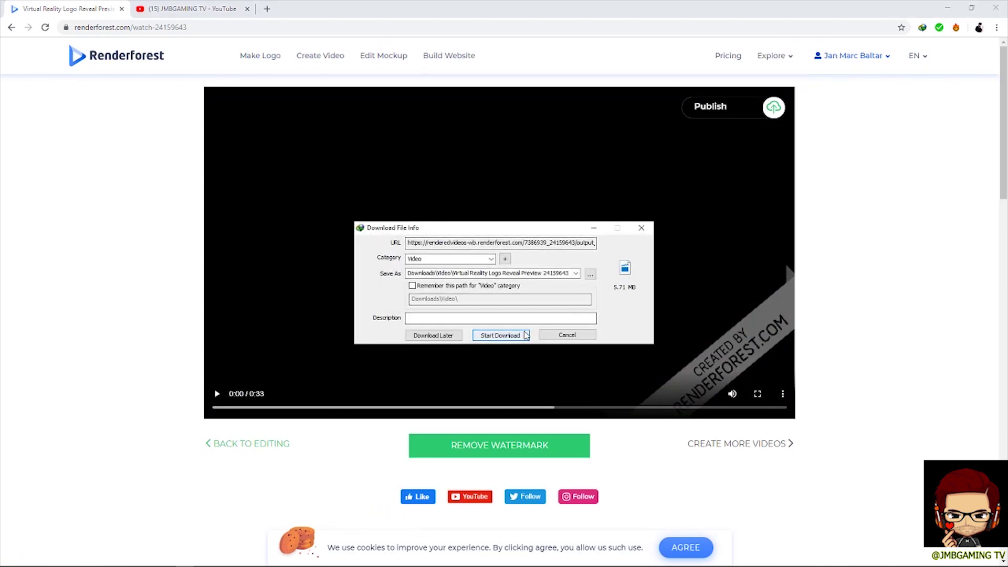
click(522, 335)
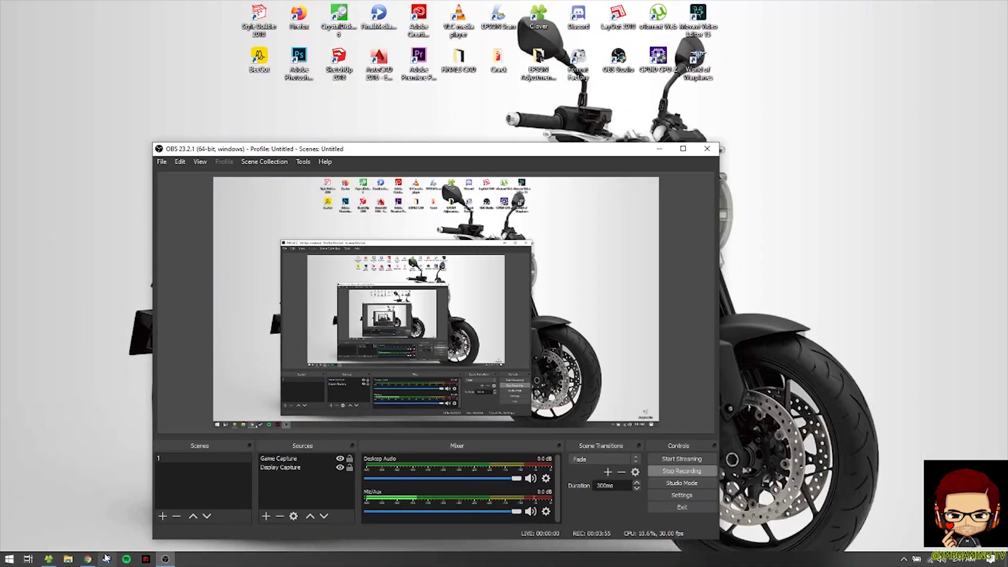
Step: Minimize OBS and launch Adobe Premiere Pro CC 2019 from the desktop
click(658, 149)
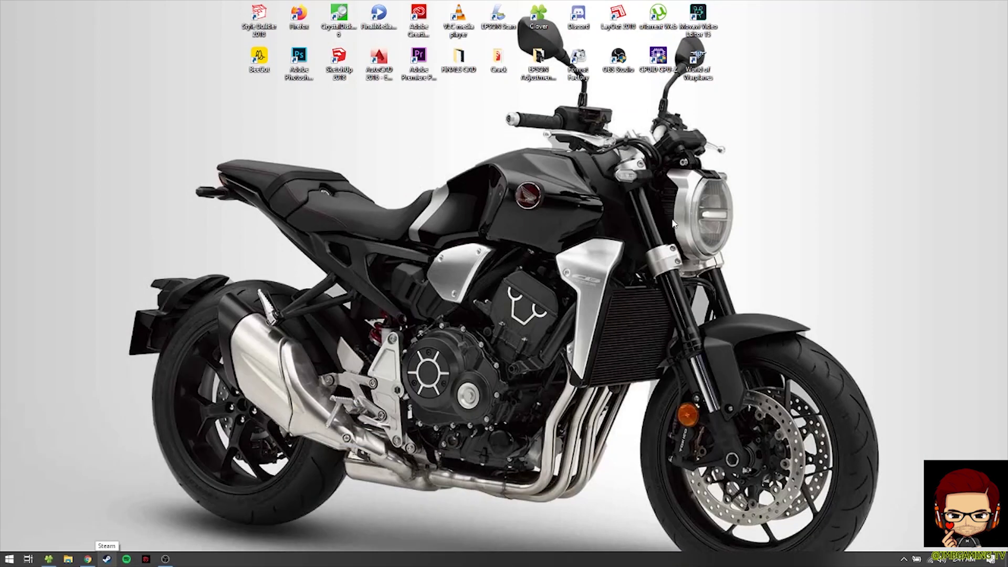
double_click(418, 58)
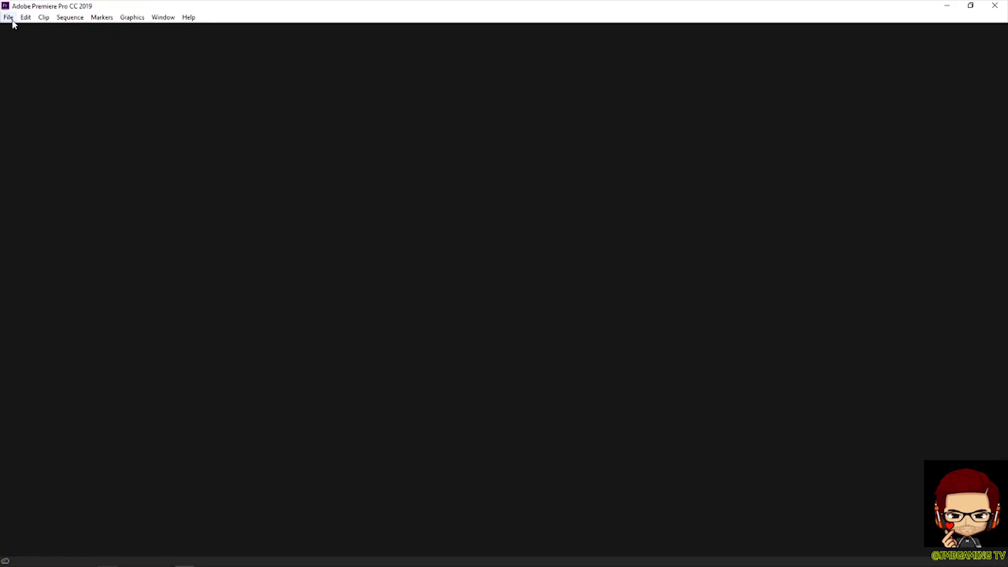
Step: Create a new Untitled Premiere project, overwriting the existing one
click(11, 19)
mouse_move(47, 29)
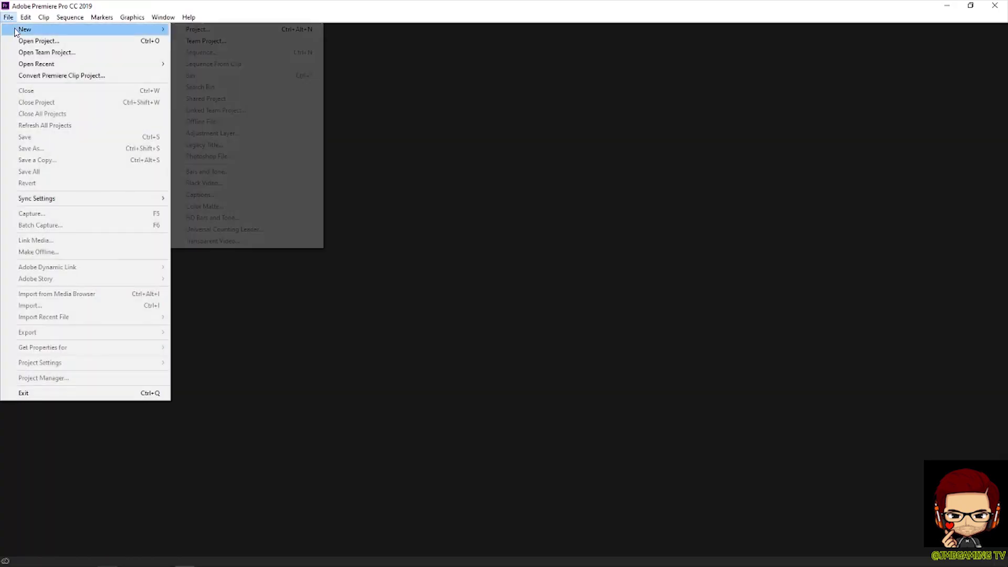
click(181, 31)
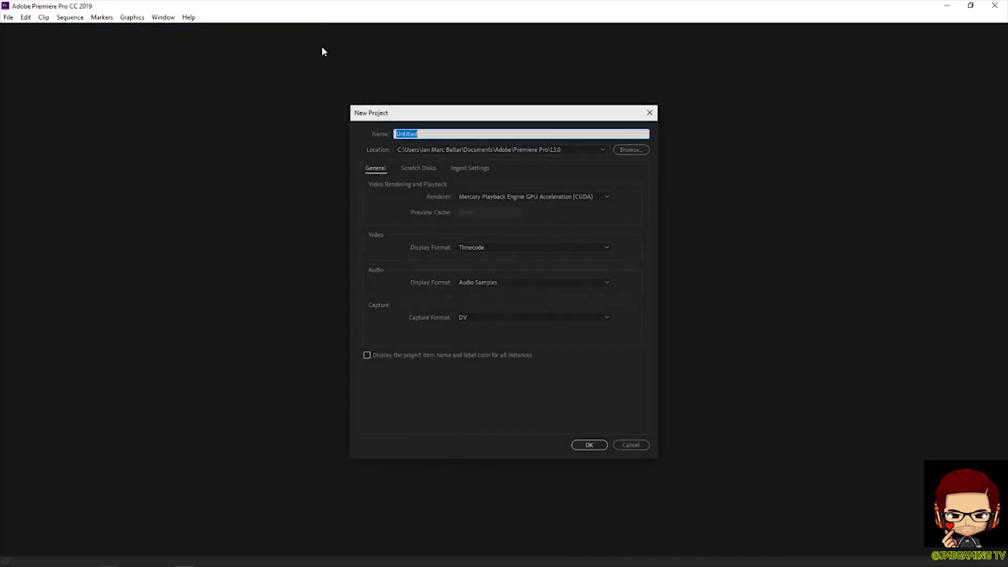
click(580, 443)
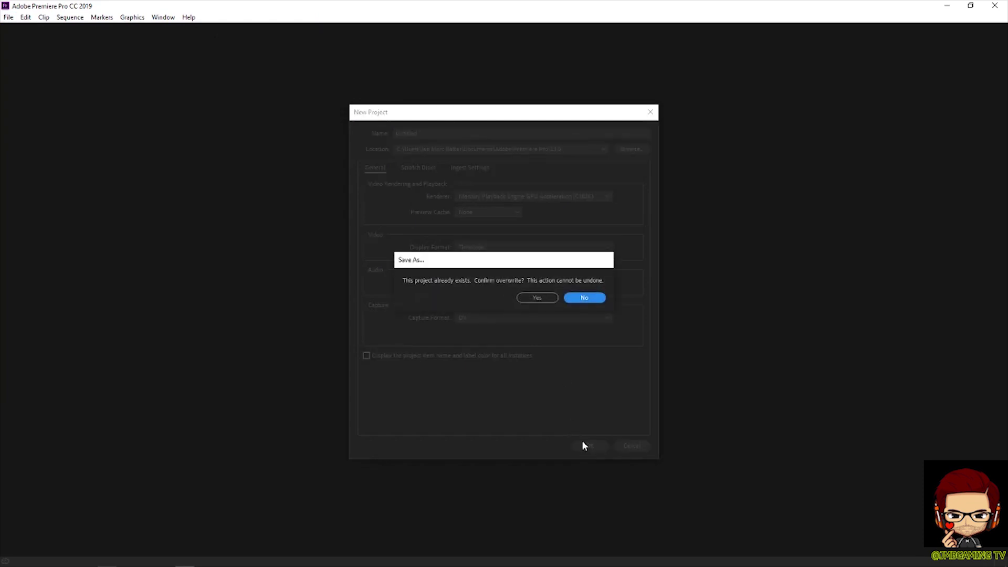
click(553, 298)
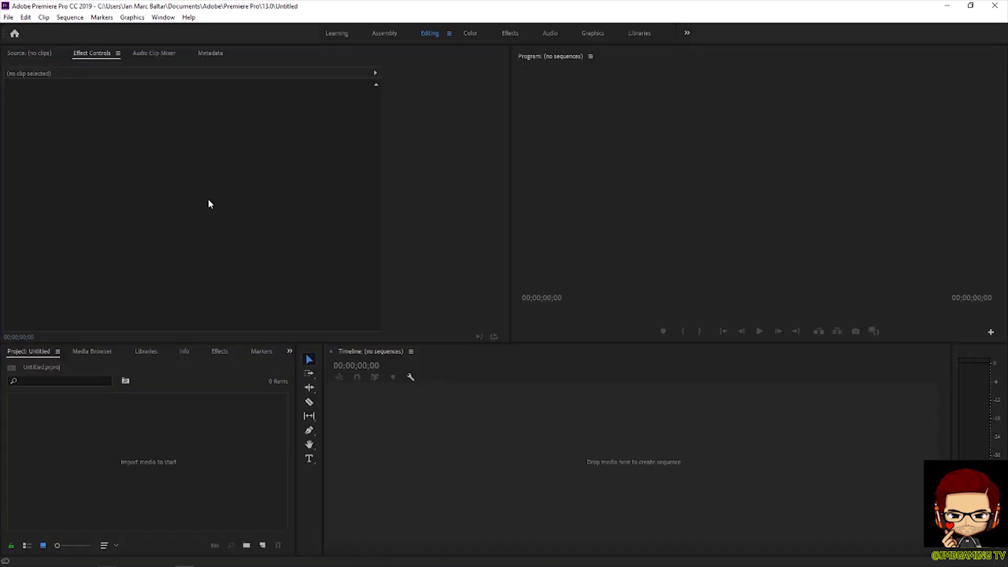
Step: Import the Virtual Reality Logo Reveal video from D:\FFOutput and build a sequence from it
double_click(186, 475)
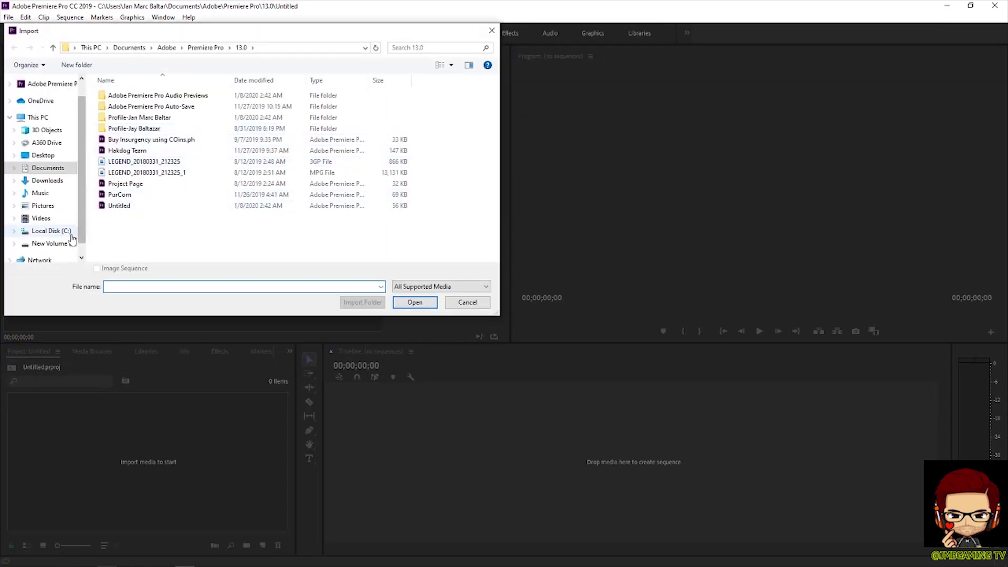
click(53, 244)
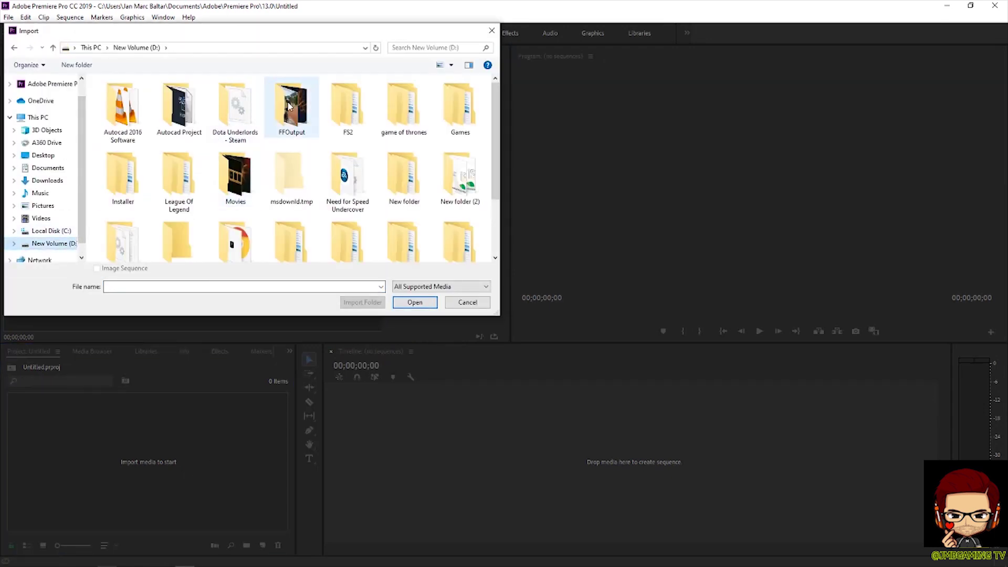
double_click(292, 105)
double_click(397, 113)
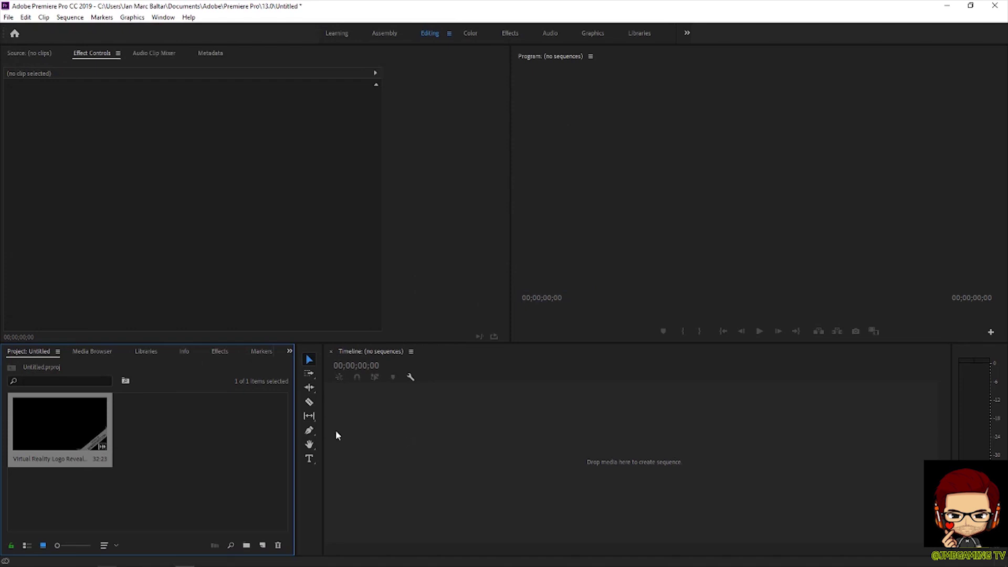
drag(60, 425, 472, 430)
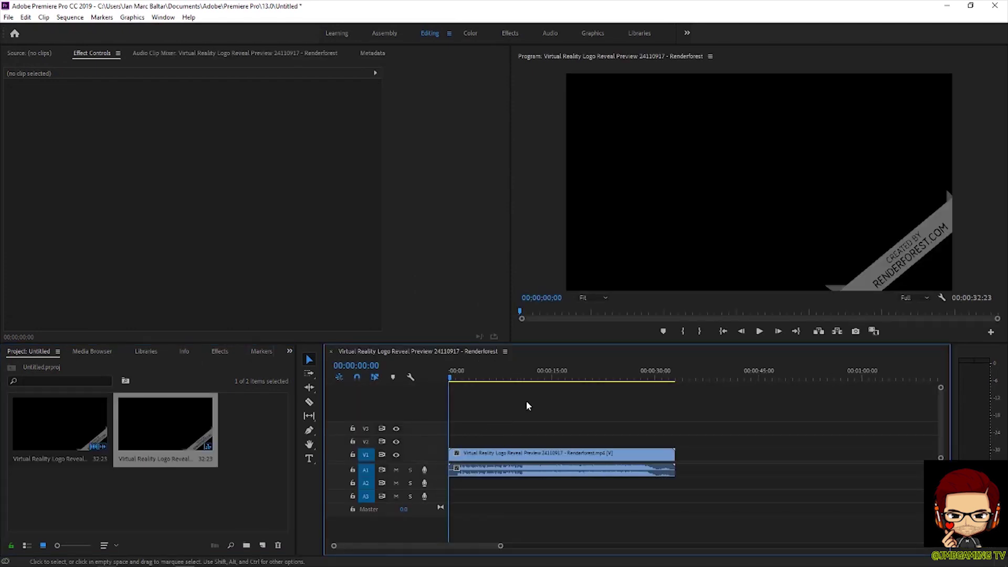
Step: Raise the clip's Motion Scale to about 145–151 so the watermark leaves the frame
click(915, 261)
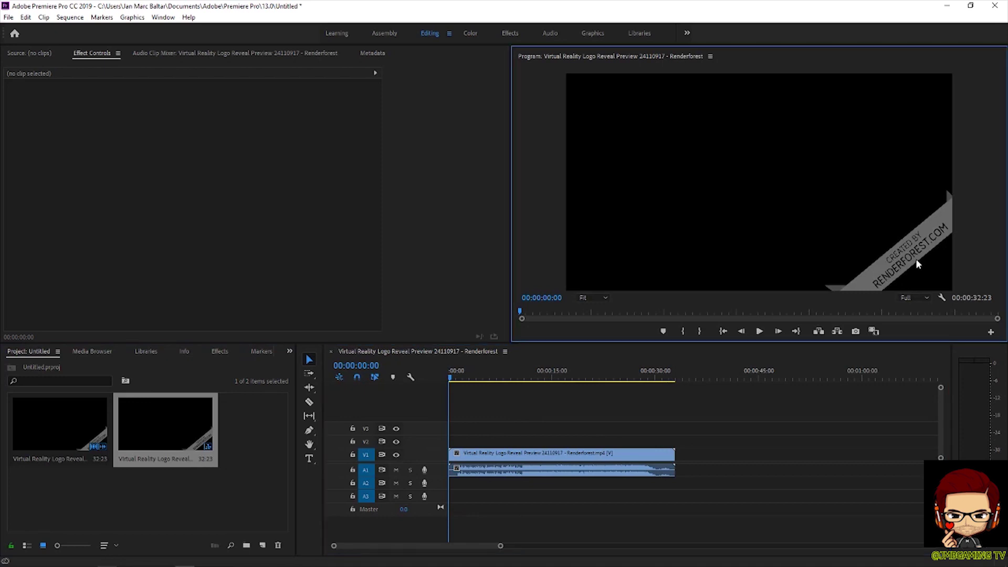
click(420, 190)
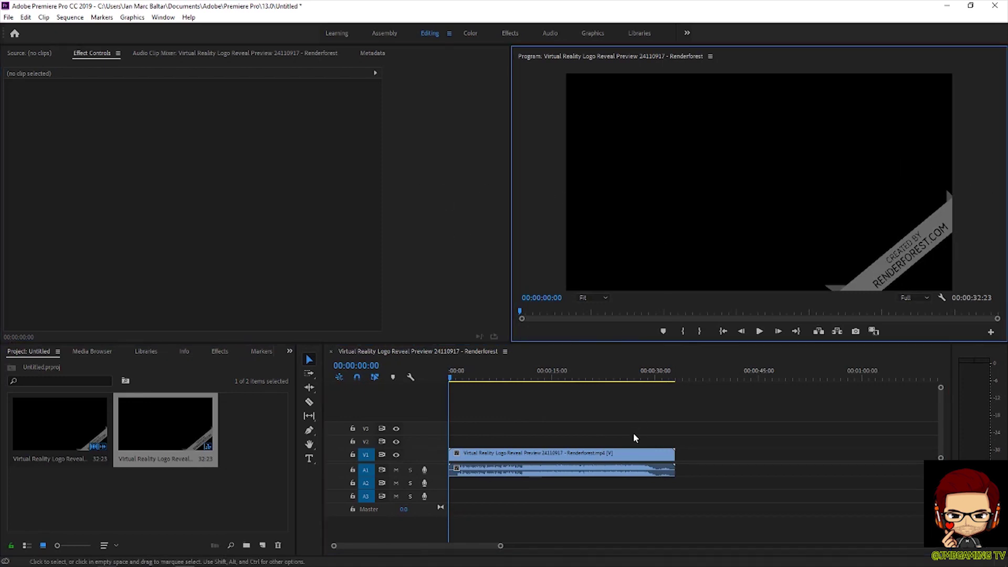
click(630, 454)
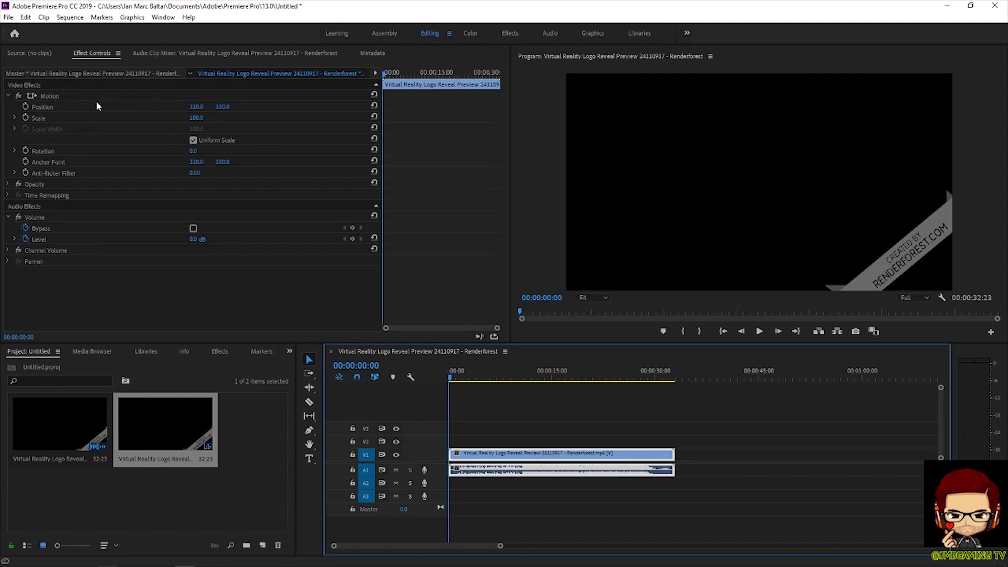
click(15, 118)
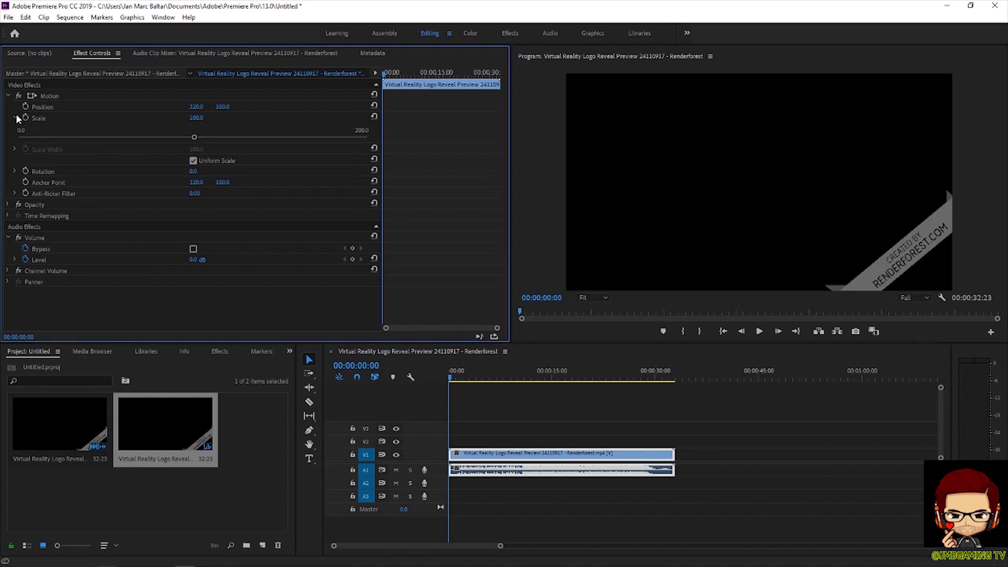
drag(194, 138, 257, 139)
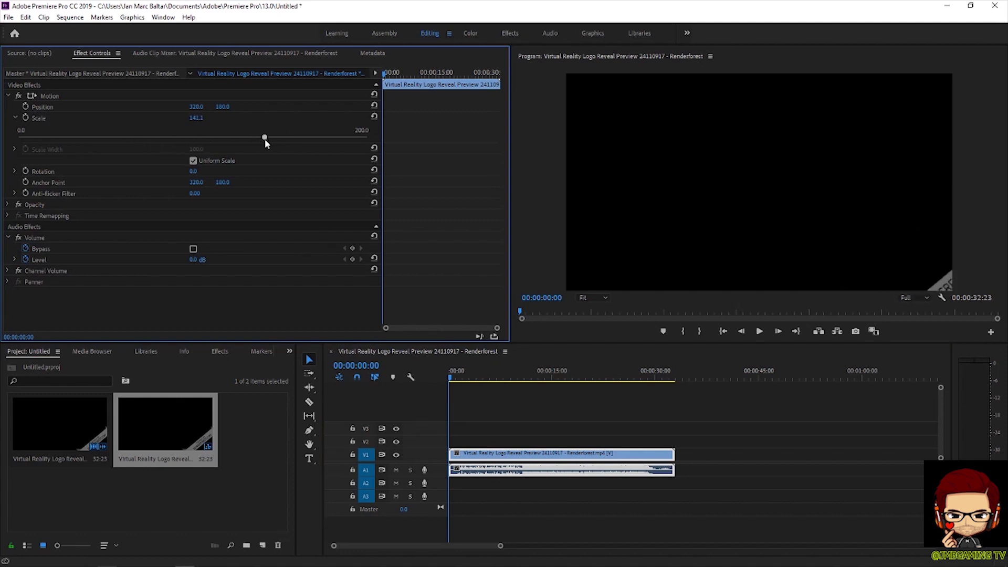
mouse_move(282, 137)
mouse_down()
mouse_move(225, 139)
mouse_move(265, 140)
mouse_up()
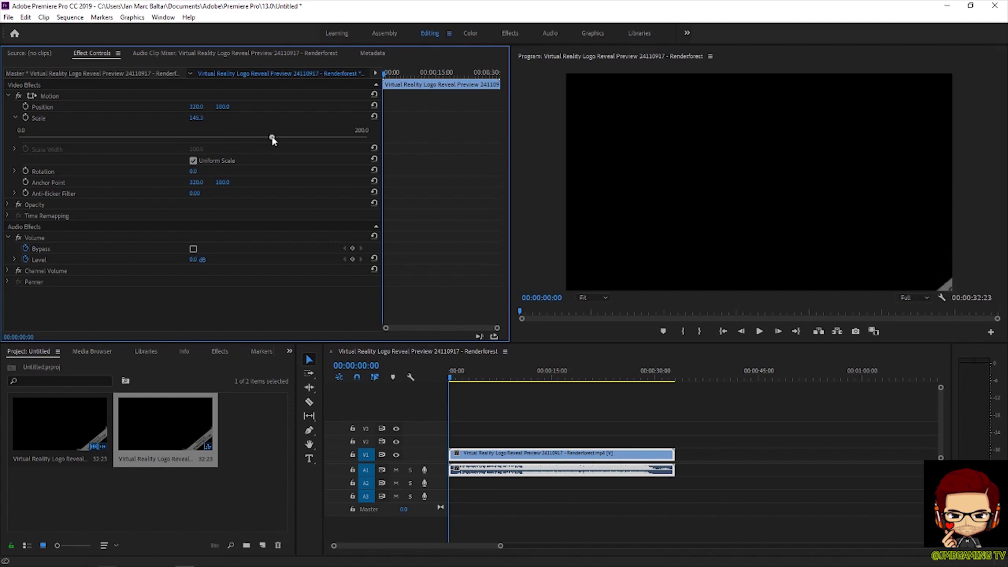